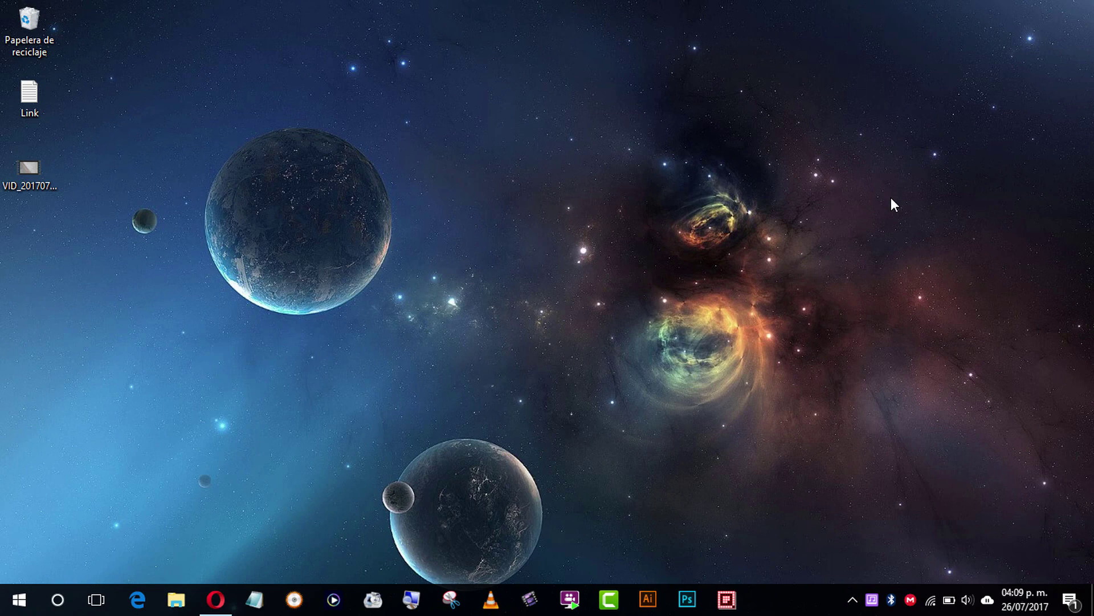
# Step: Open the Link note, select its mega.nz URL, and bring Opera's Google page forward
pyautogui.doubleClick(29, 111)
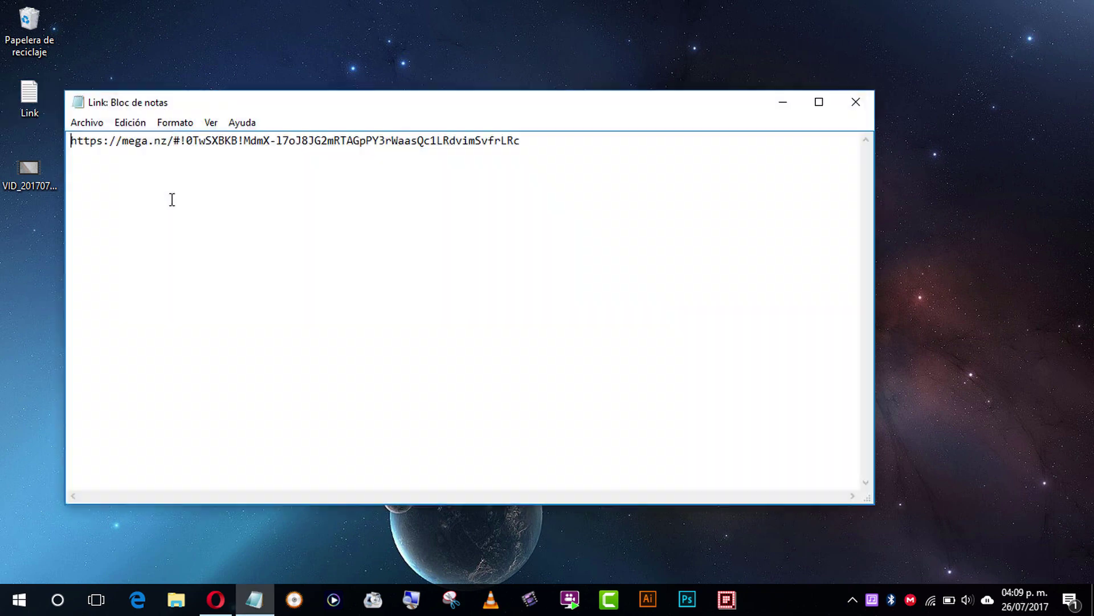
pyautogui.moveTo(553, 140); pyautogui.dragTo(51, 131)
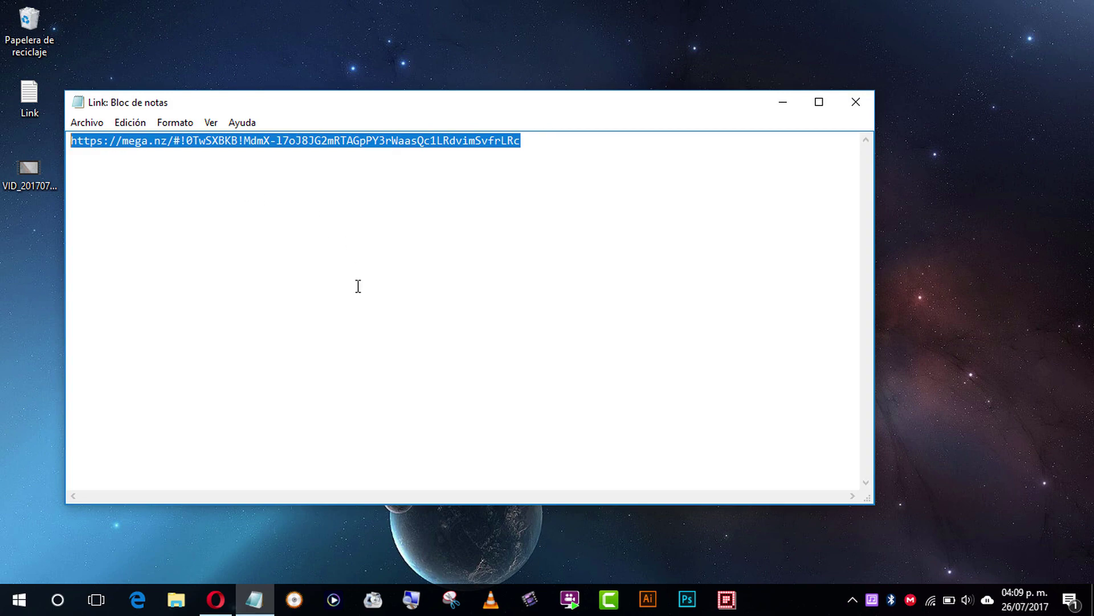
pyautogui.click(216, 599)
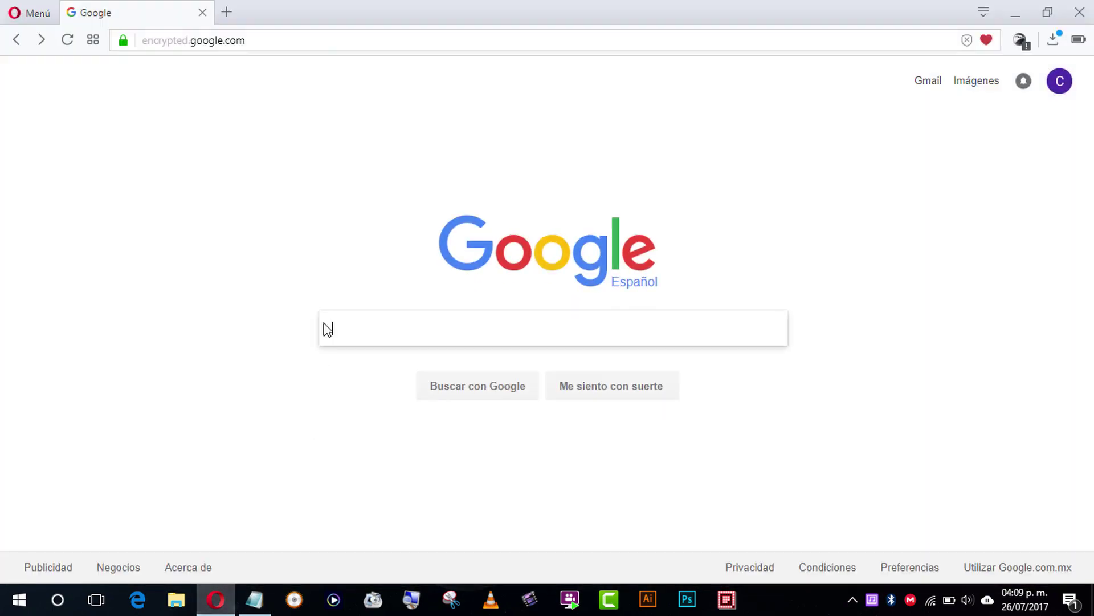
# Step: Load the pasted MEGA link in Opera and download GifCam.rar (546 KB) through the browser
pyautogui.click(315, 41)
pyautogui.press('Return')
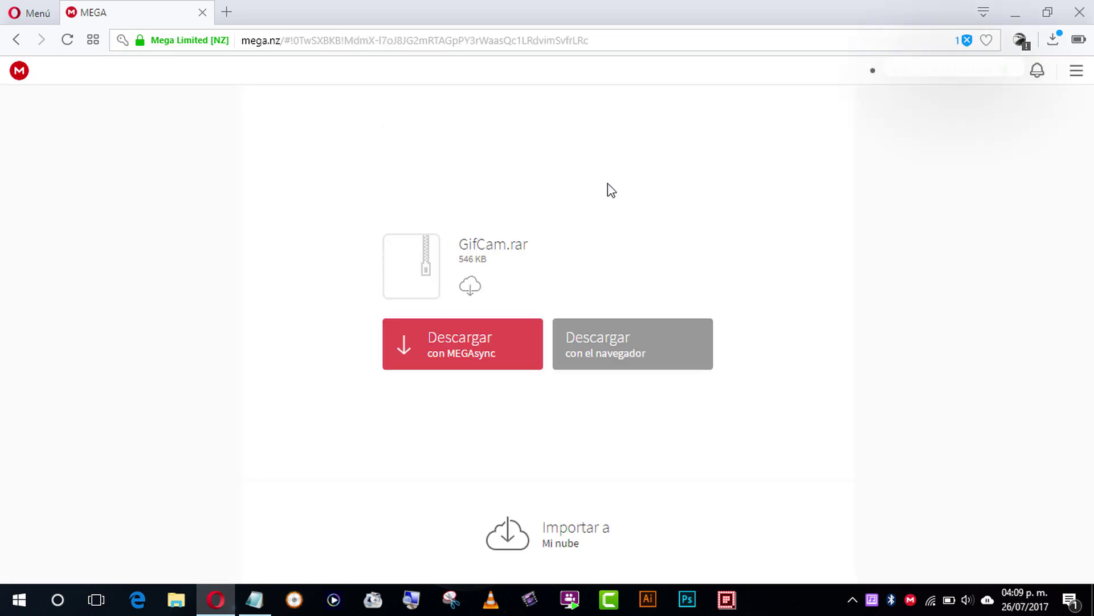
pyautogui.click(664, 353)
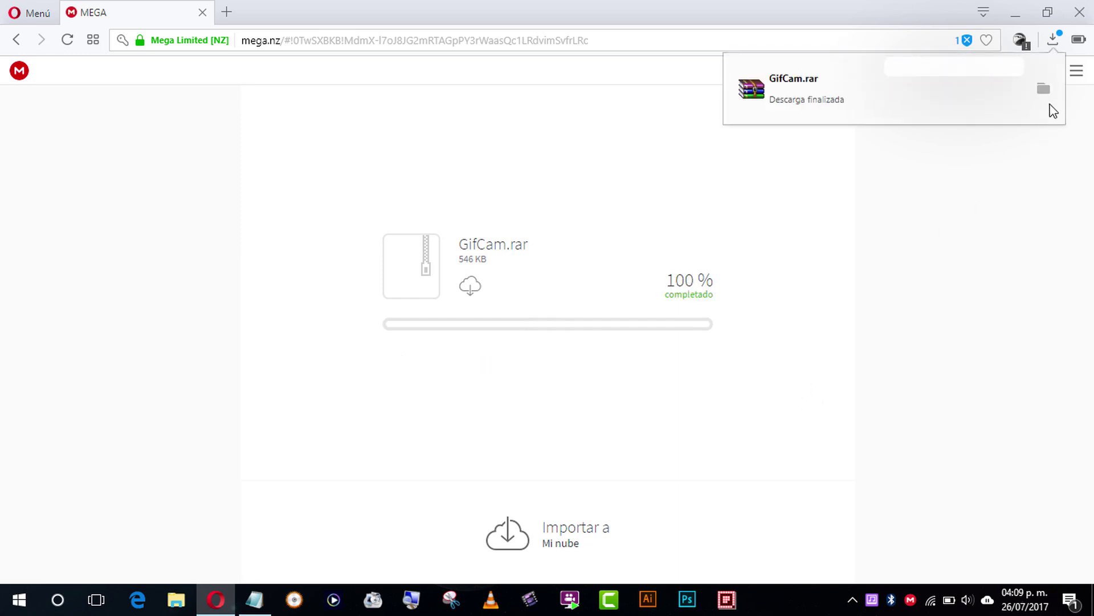
pyautogui.click(1044, 90)
# Step: Move the GifCam archive from Descargas into Escritorio, then close File Explorer
pyautogui.click(720, 313)
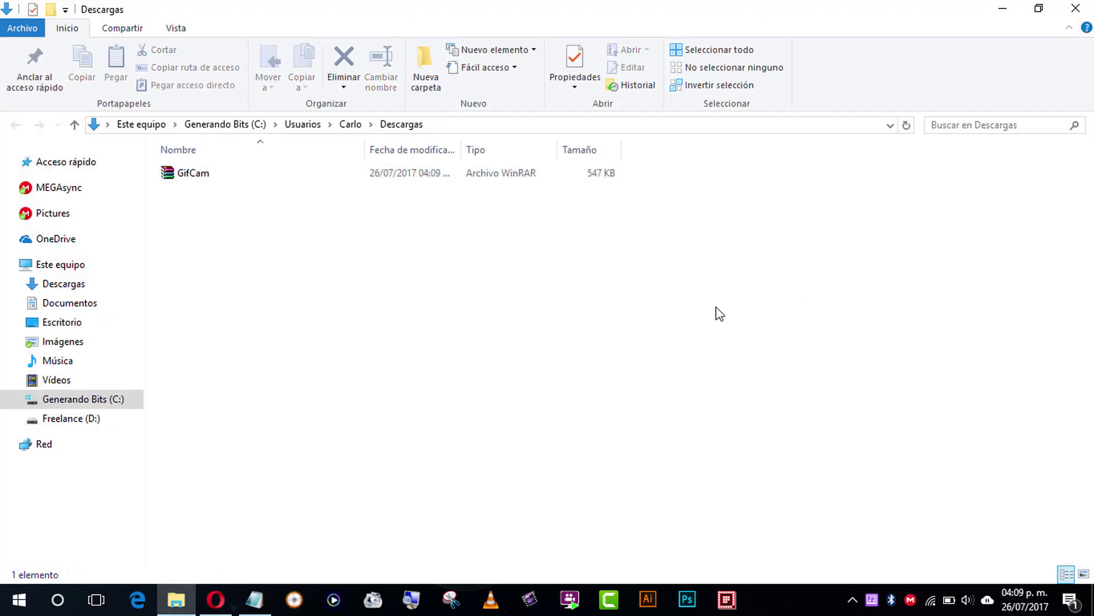
pyautogui.click(199, 177)
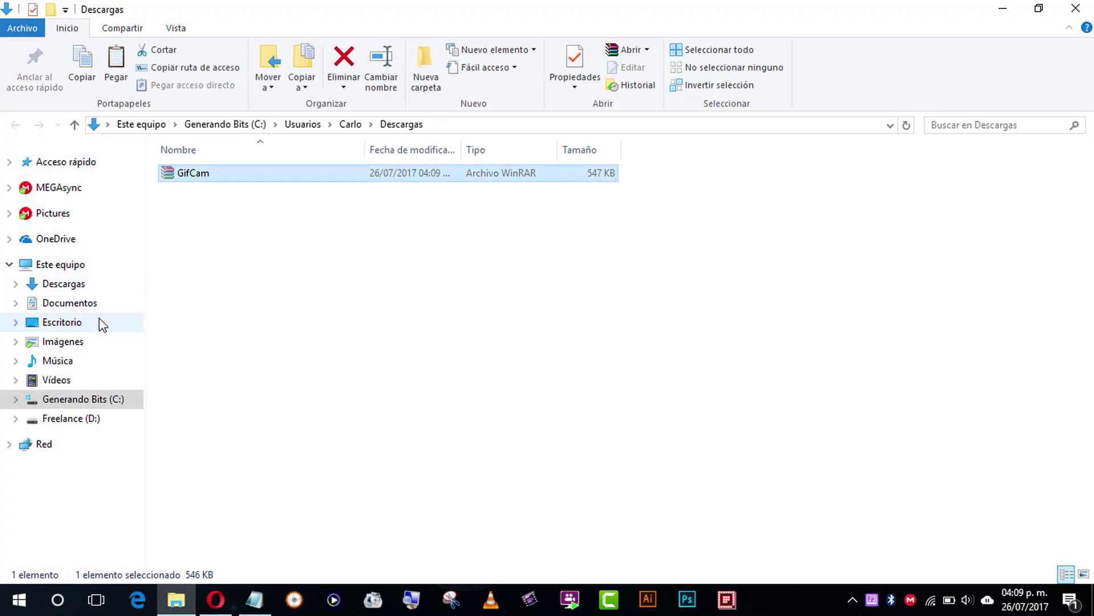
pyautogui.click(101, 323)
pyautogui.hotkey('ctrl', 'v')
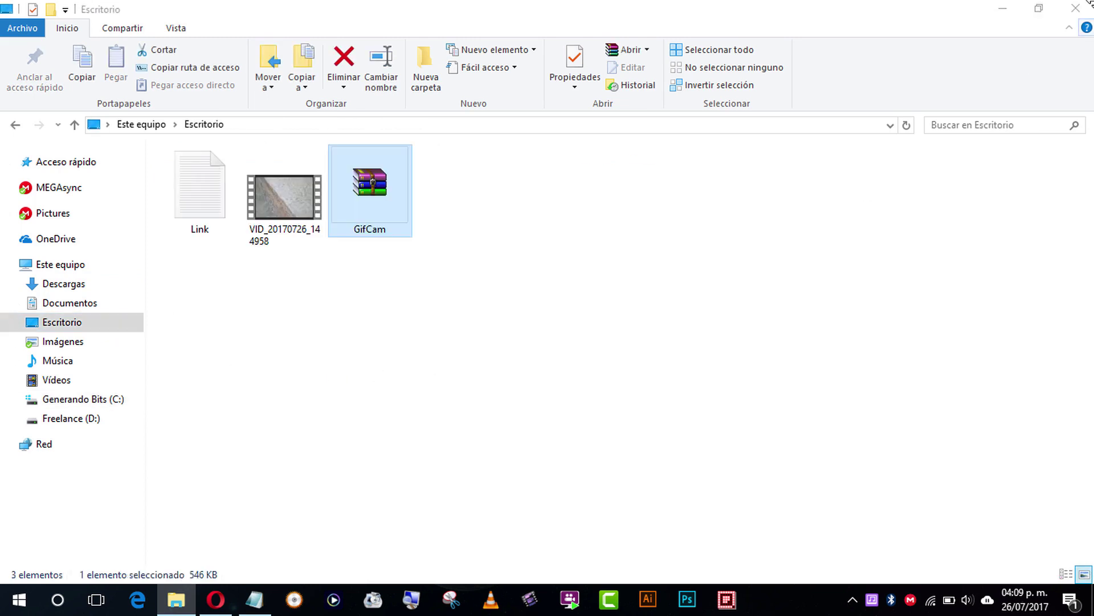
pyautogui.click(1075, 8)
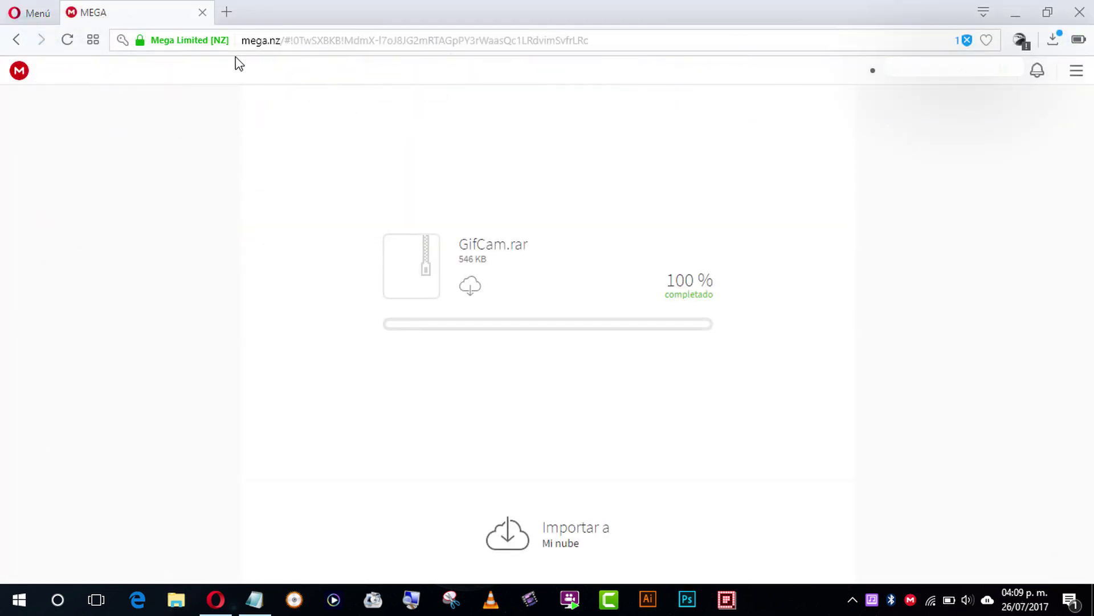
# Step: Close Opera and the Link note, then select the VID_20170726_144958 video on the desktop
pyautogui.click(1079, 10)
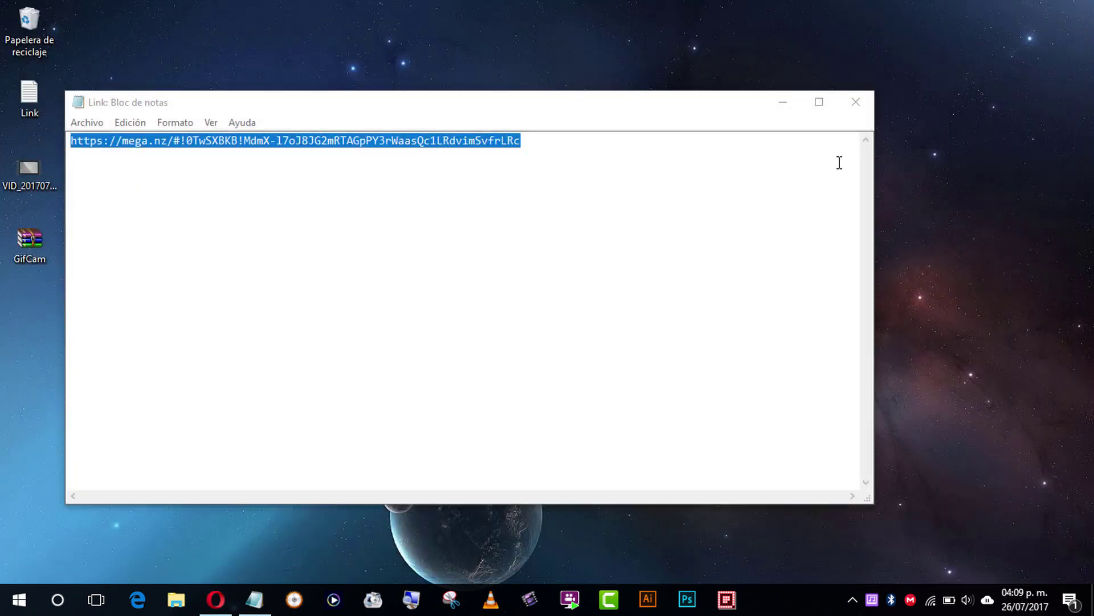
pyautogui.click(855, 102)
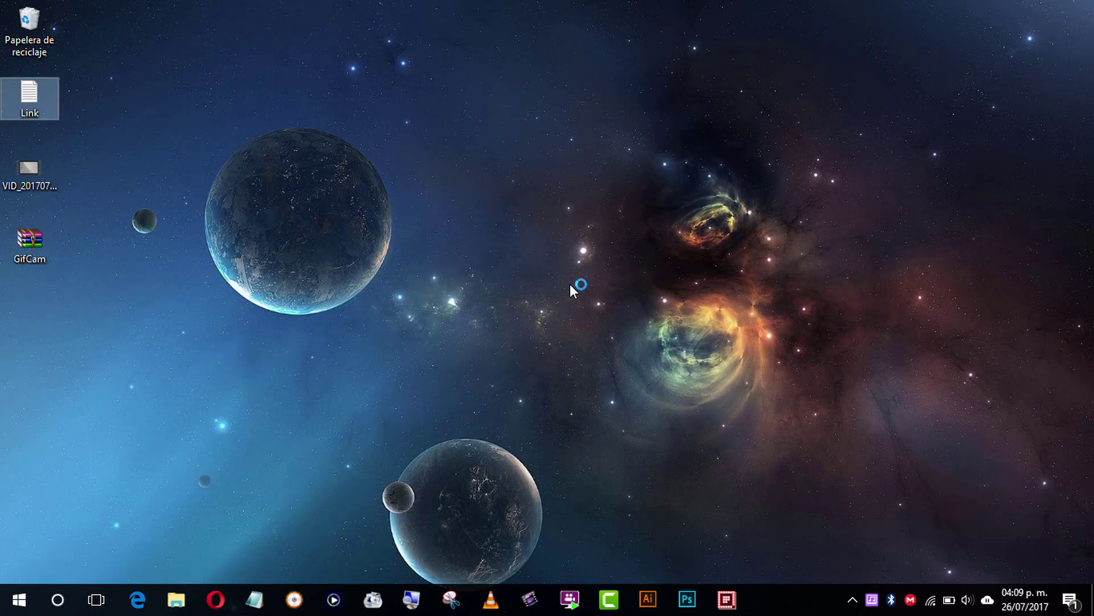
pyautogui.click(404, 382)
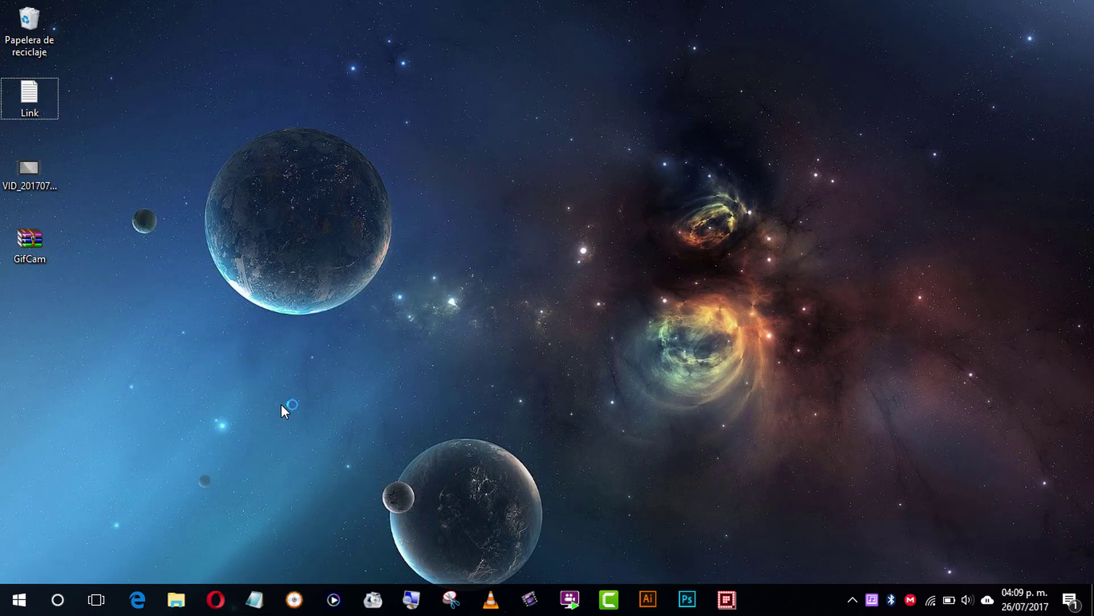
pyautogui.moveTo(84, 197); pyautogui.dragTo(12, 82)
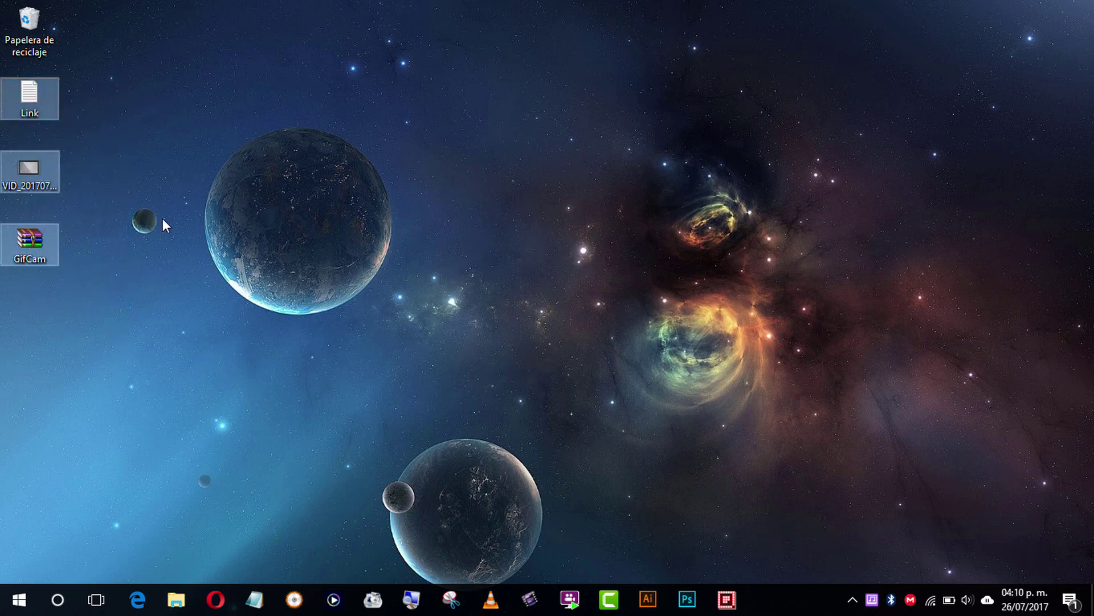
pyautogui.click(163, 218)
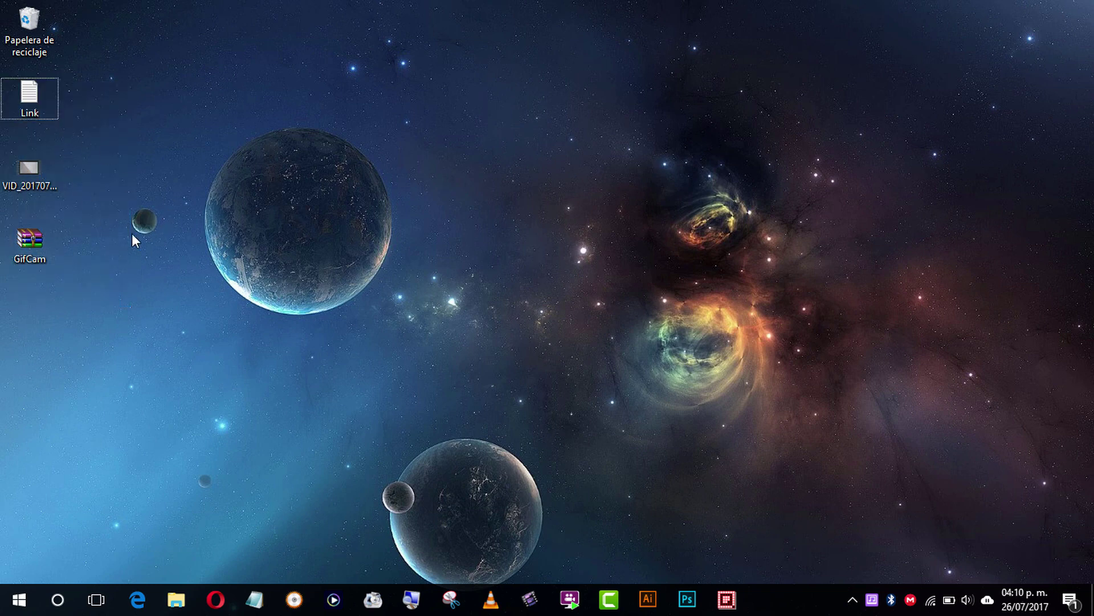
pyautogui.click(42, 173)
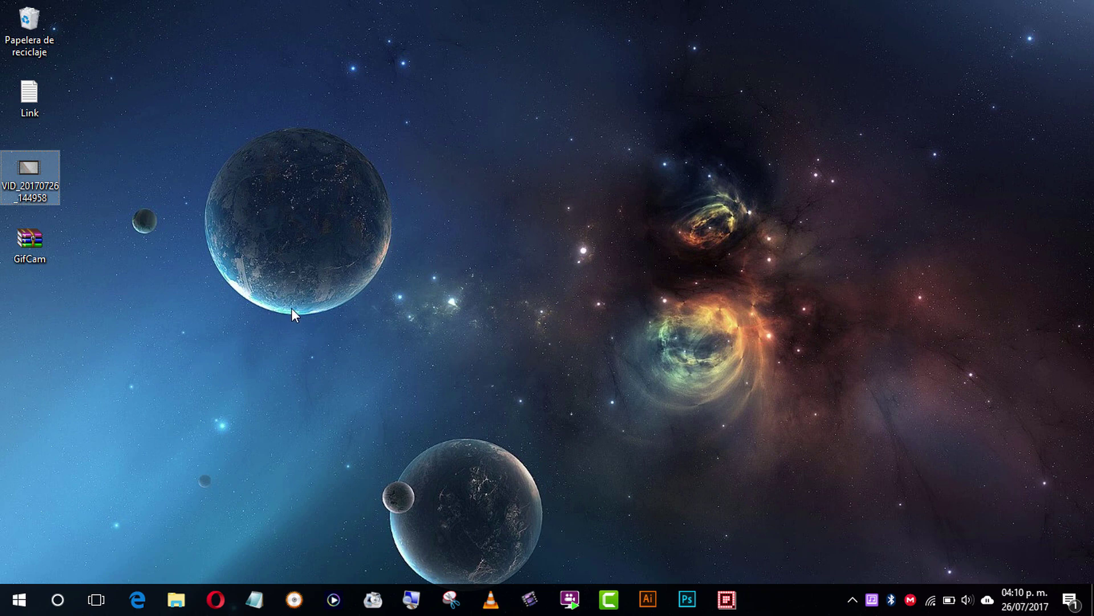
# Step: Extract GifCam.rar with 'Extraer en GifCam\', place the GifCam folder on the desktop and open it
pyautogui.rightClick(38, 259)
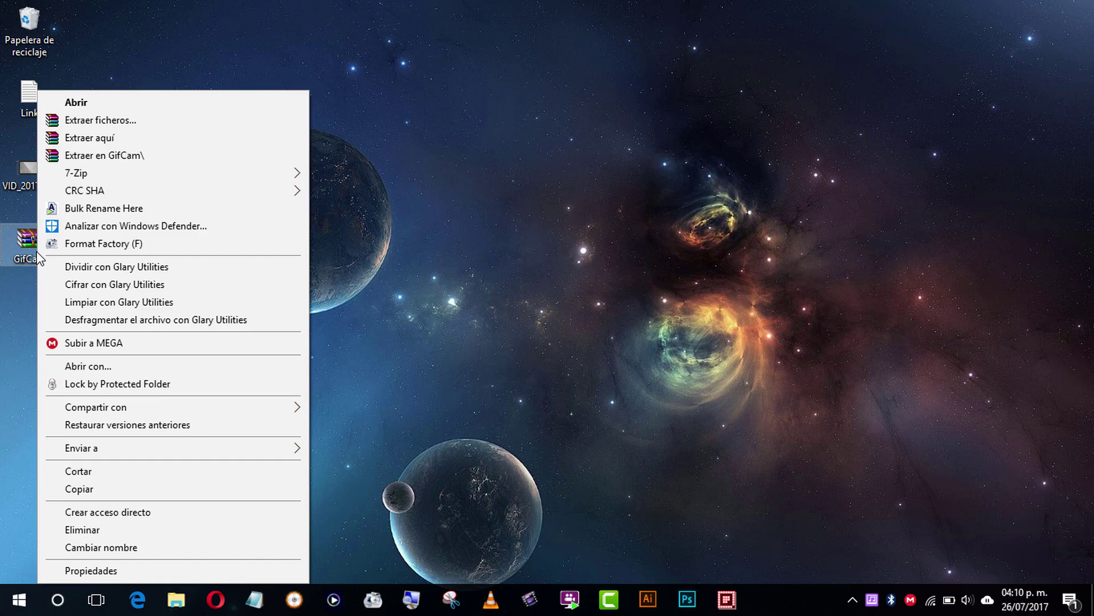
pyautogui.click(154, 166)
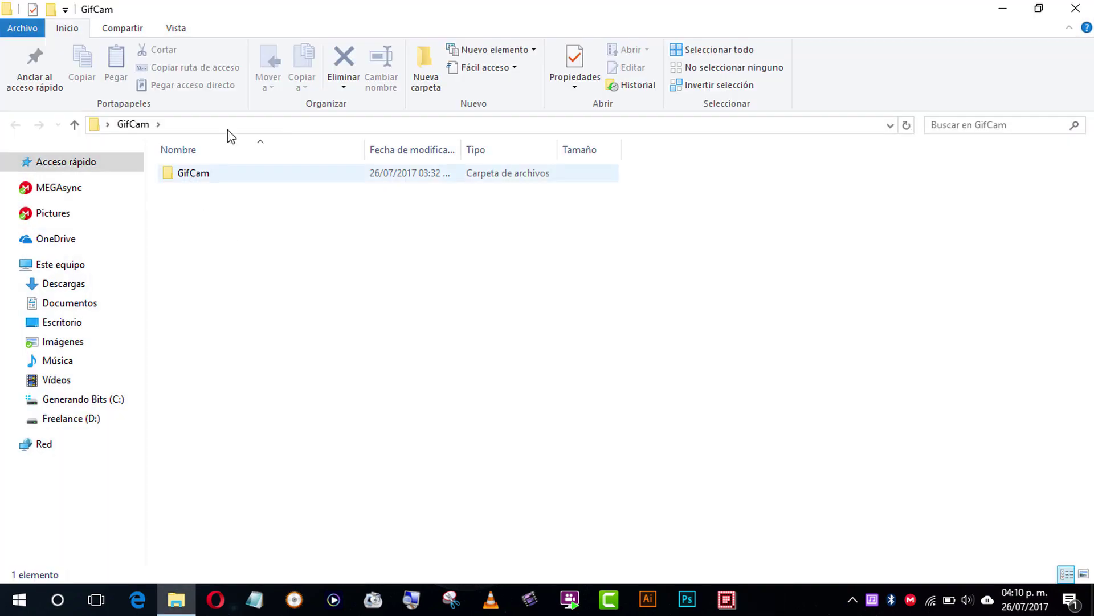
pyautogui.moveTo(430, 10); pyautogui.dragTo(601, 143)
pyautogui.moveTo(393, 296); pyautogui.dragTo(53, 425)
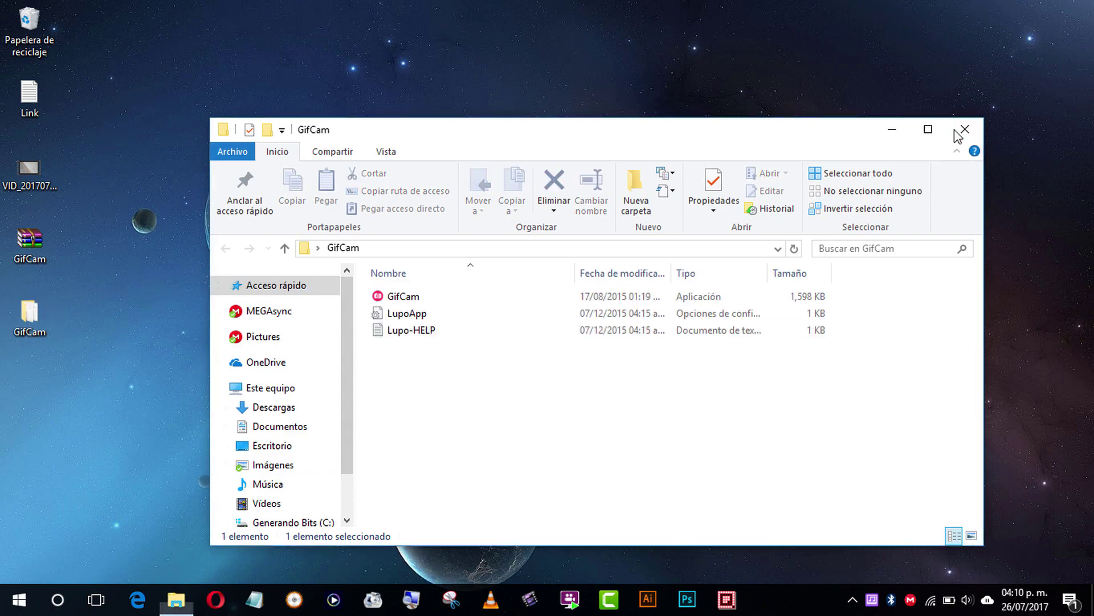
pyautogui.click(965, 129)
pyautogui.doubleClick(53, 317)
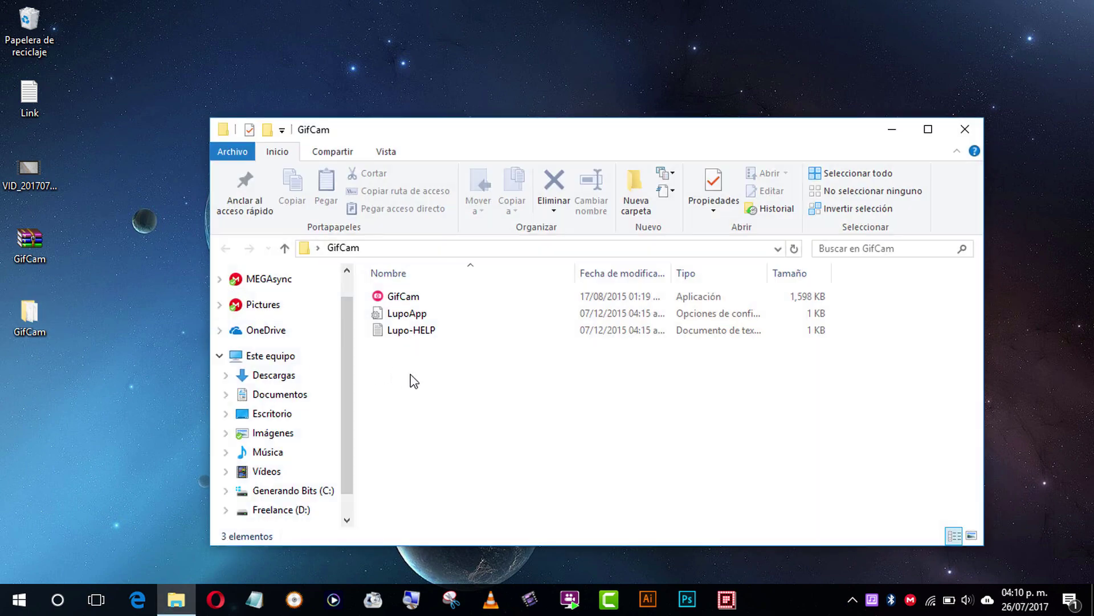
pyautogui.click(425, 299)
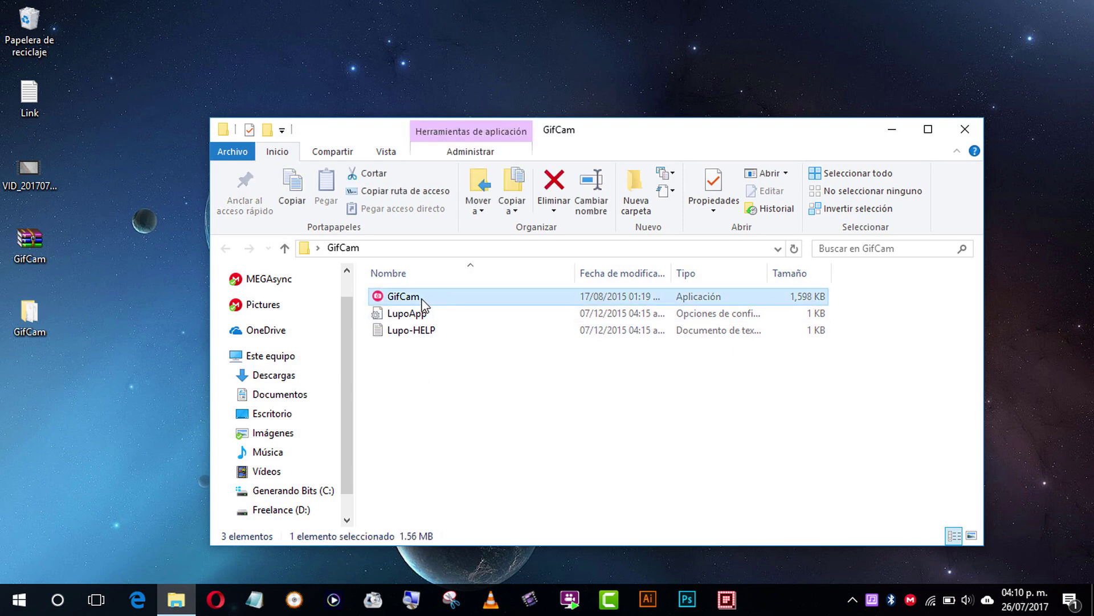
# Step: Launch the GifCam application and close the GifCam folder window
pyautogui.doubleClick(438, 297)
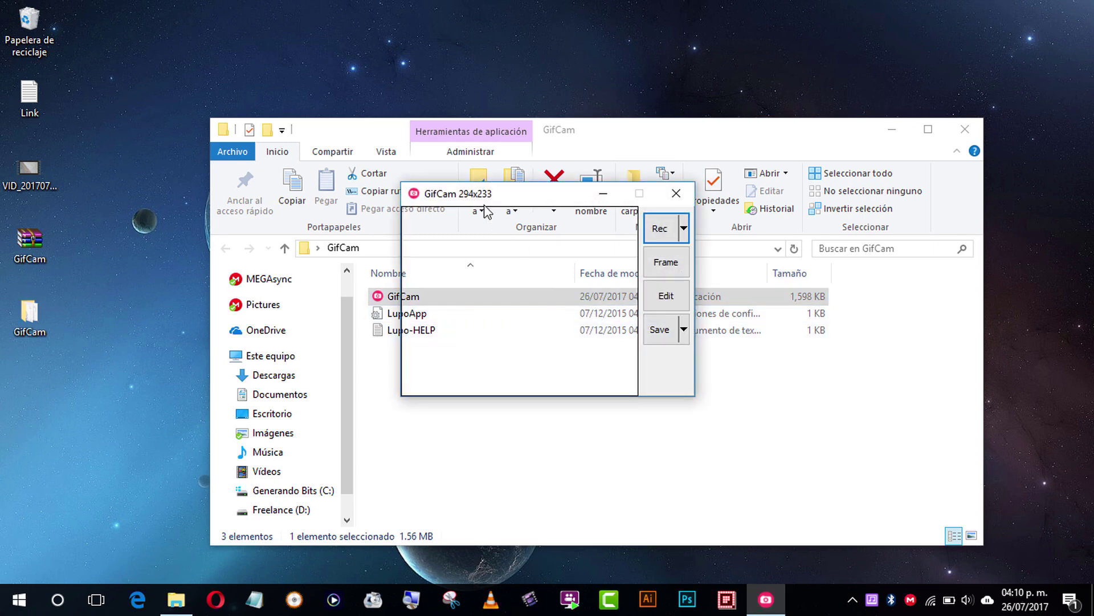
pyautogui.moveTo(486, 197); pyautogui.dragTo(190, 115)
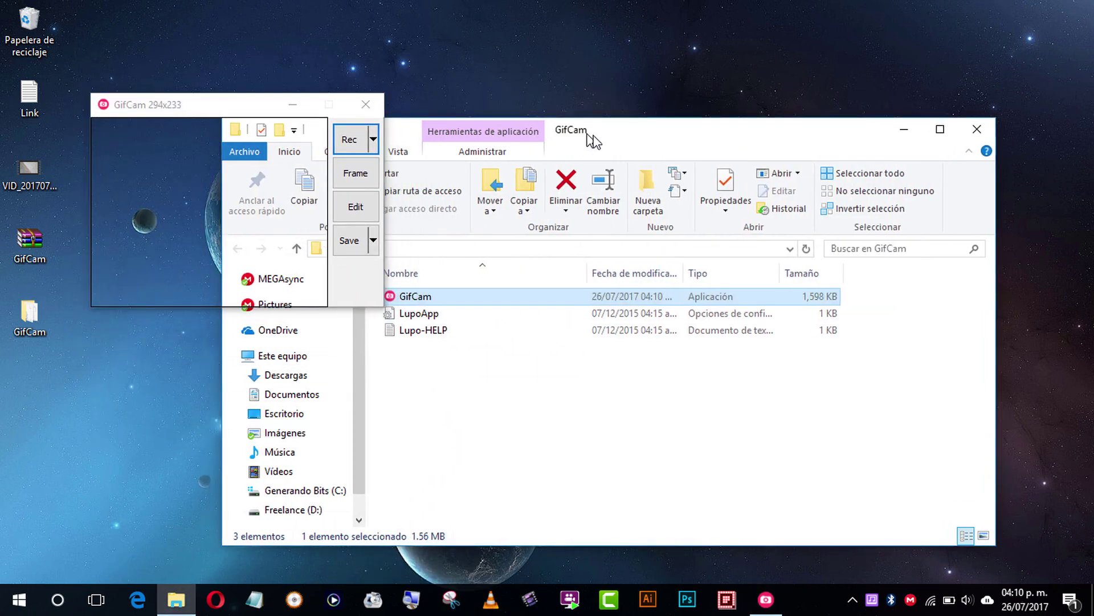
pyautogui.moveTo(599, 139); pyautogui.dragTo(642, 177)
pyautogui.click(1017, 176)
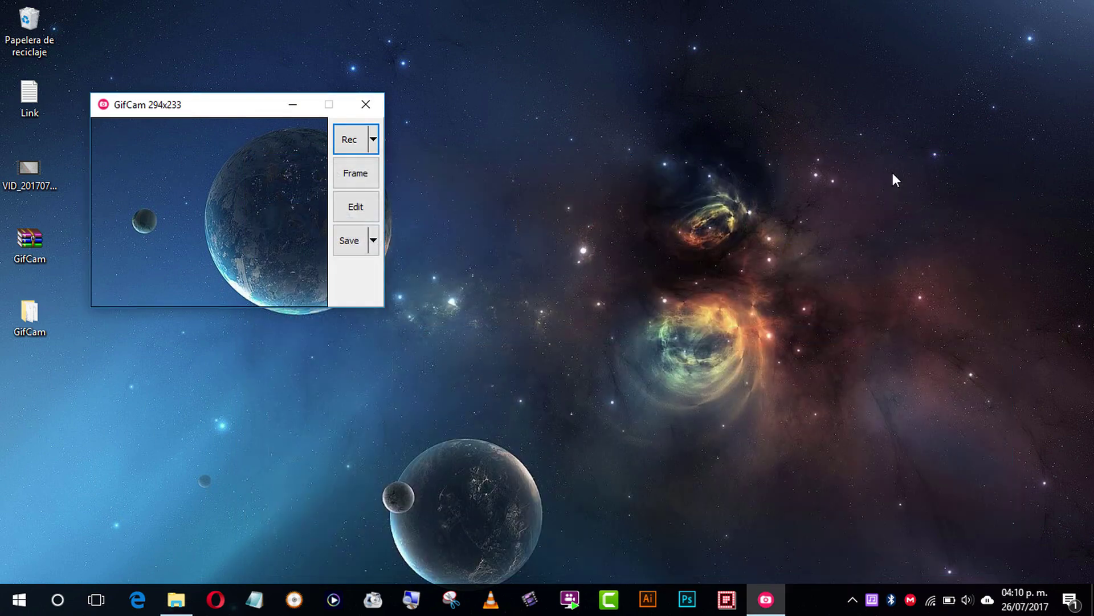
# Step: Position GifCam's capture window on the right side of the desktop
pyautogui.moveTo(232, 105); pyautogui.dragTo(680, 272)
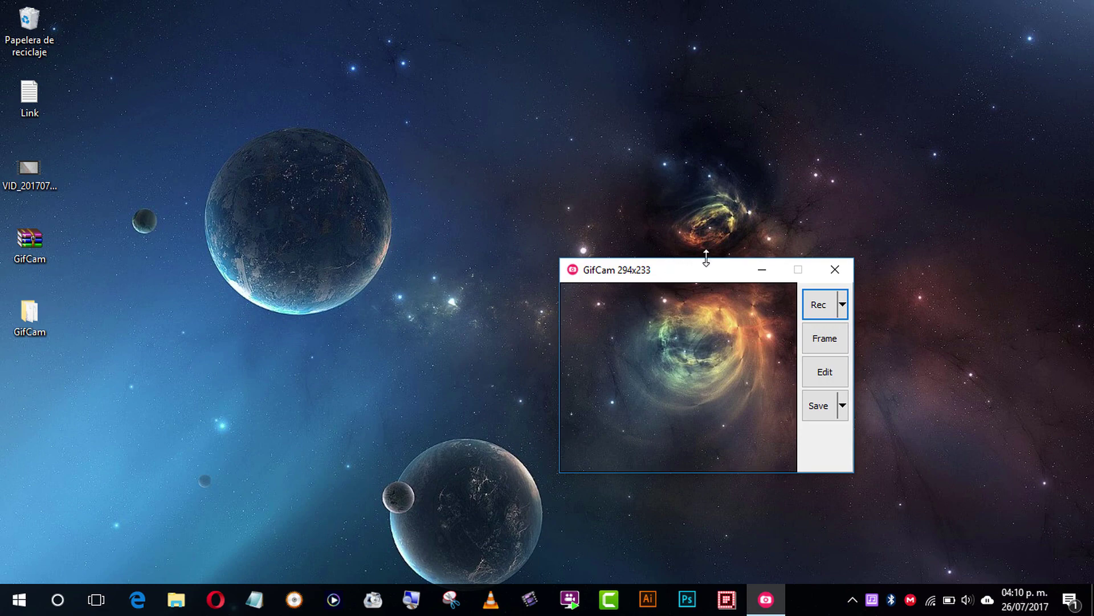
pyautogui.moveTo(683, 270); pyautogui.dragTo(712, 184)
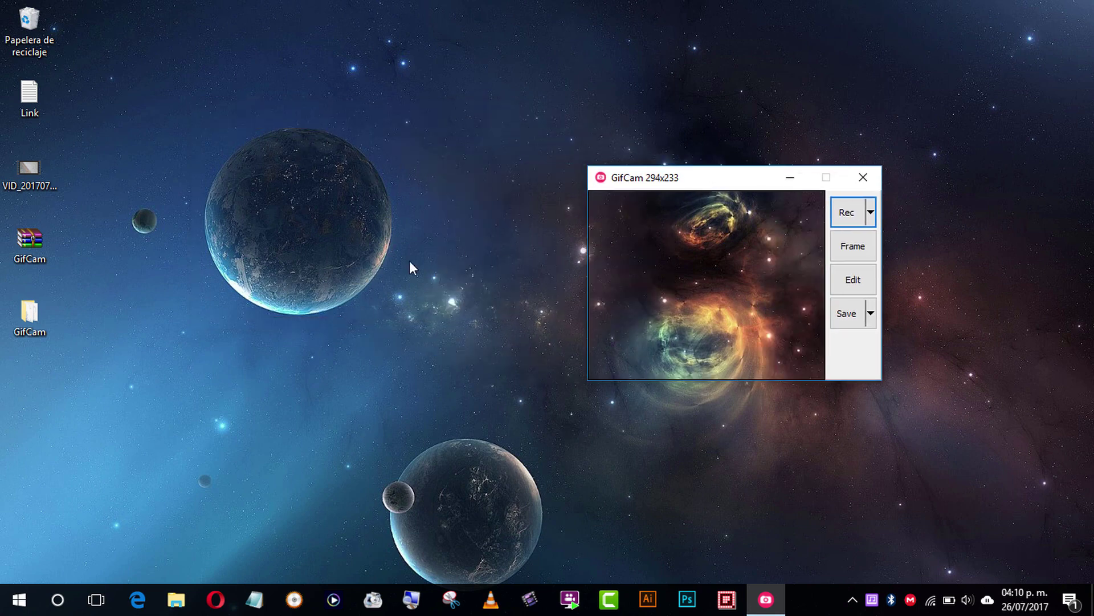
pyautogui.click(409, 261)
pyautogui.moveTo(610, 185); pyautogui.dragTo(711, 178)
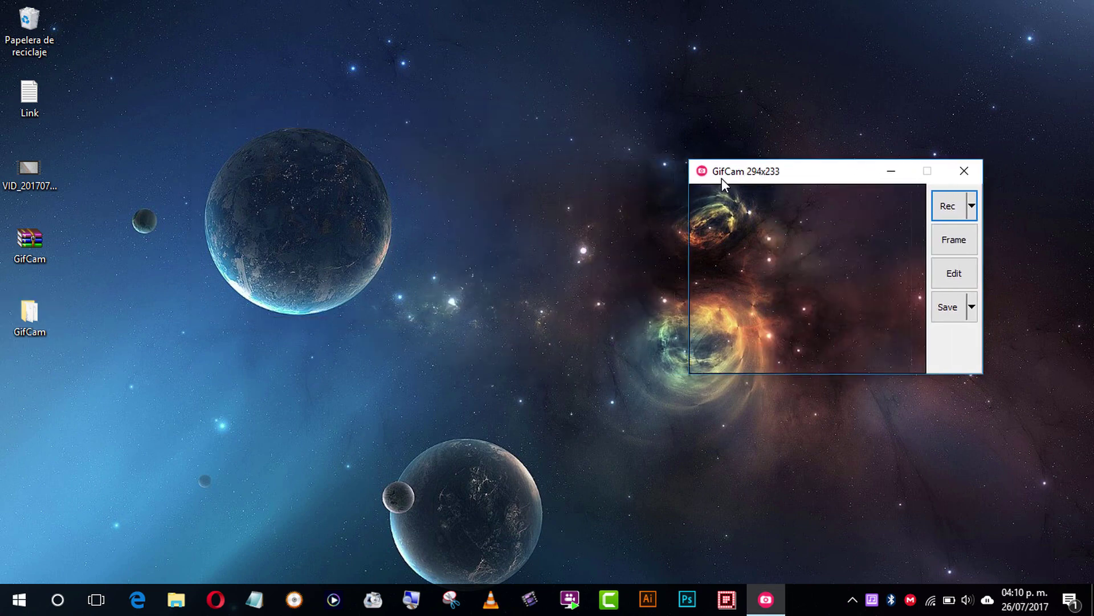
pyautogui.click(232, 192)
# Step: Play VID_20170726_144958 with volume at zero, pause at 00:10, and shrink the player window
pyautogui.doubleClick(29, 168)
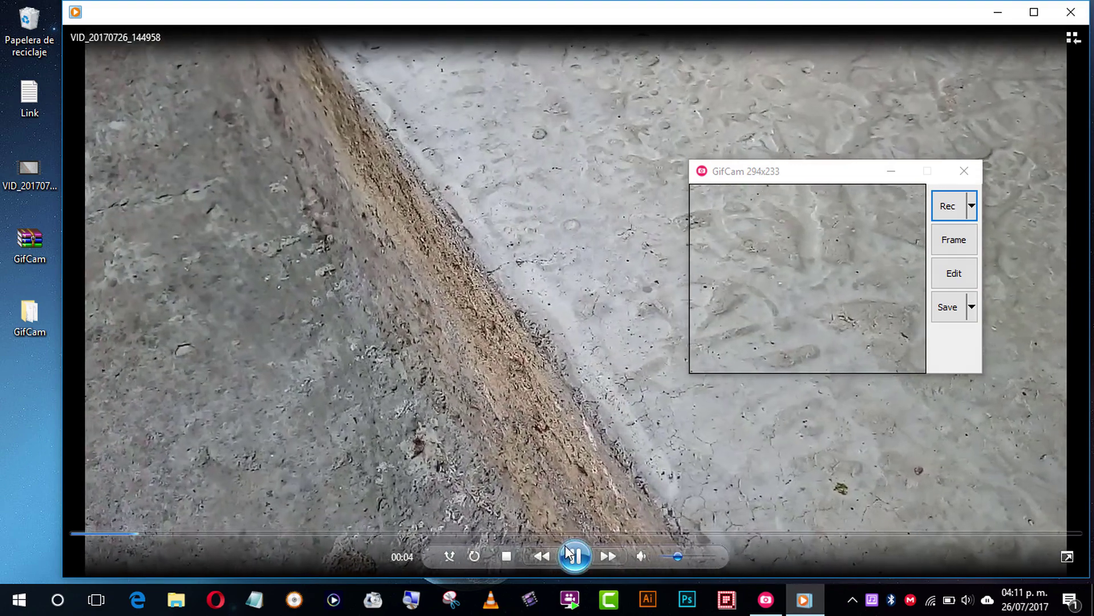
pyautogui.click(568, 550)
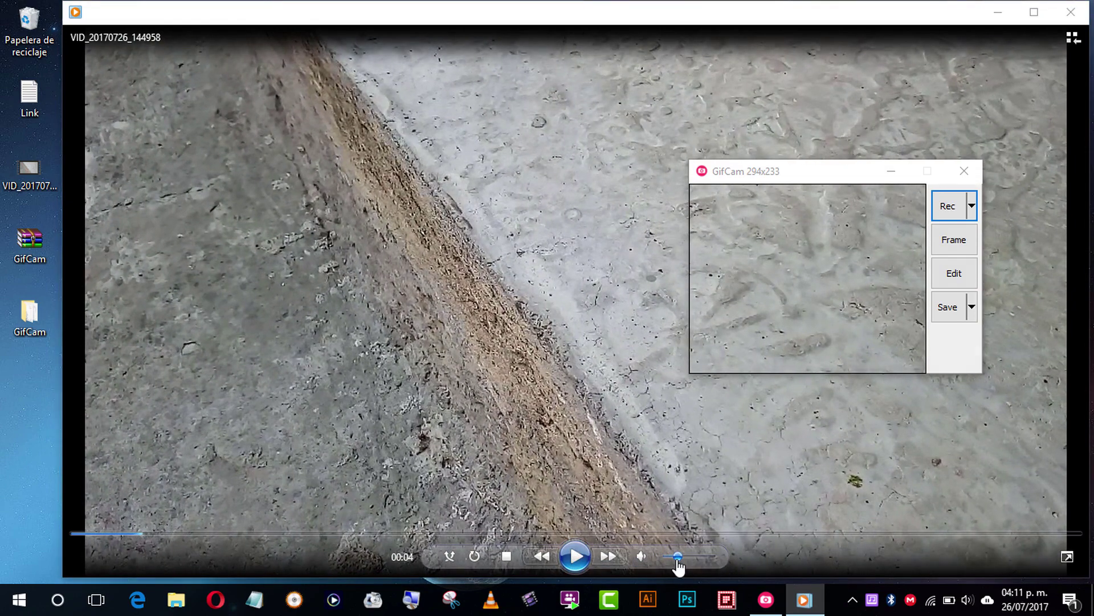
pyautogui.moveTo(677, 565); pyautogui.dragTo(636, 557)
pyautogui.click(575, 546)
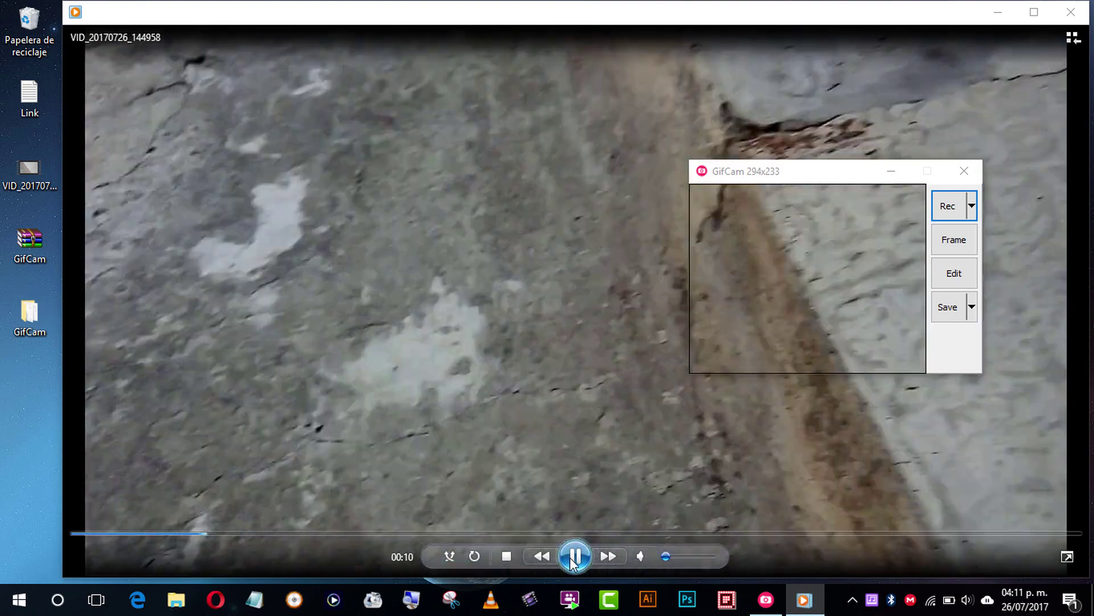
pyautogui.click(575, 556)
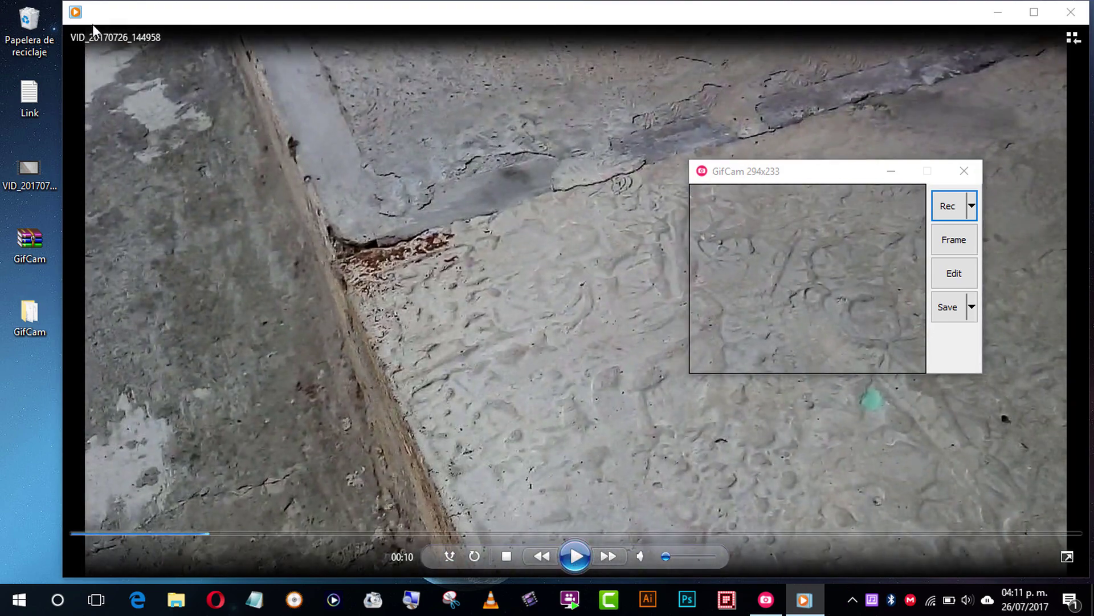
pyautogui.moveTo(65, 3); pyautogui.dragTo(295, 135)
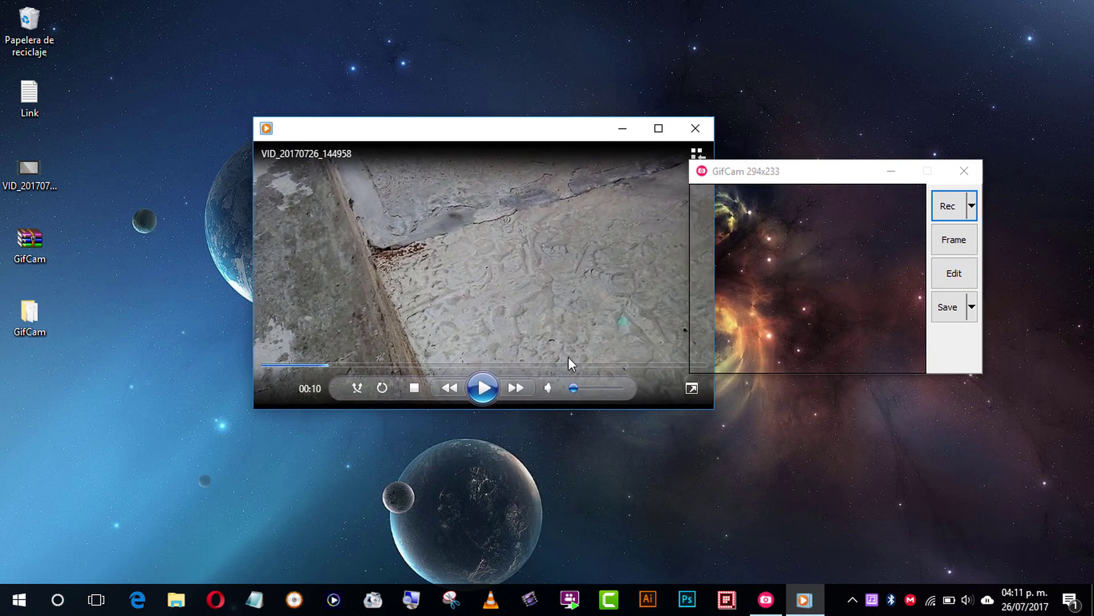
# Step: Shrink the player further, frame it with GifCam's capture window, and resume playback
pyautogui.moveTo(713, 409); pyautogui.dragTo(677, 391)
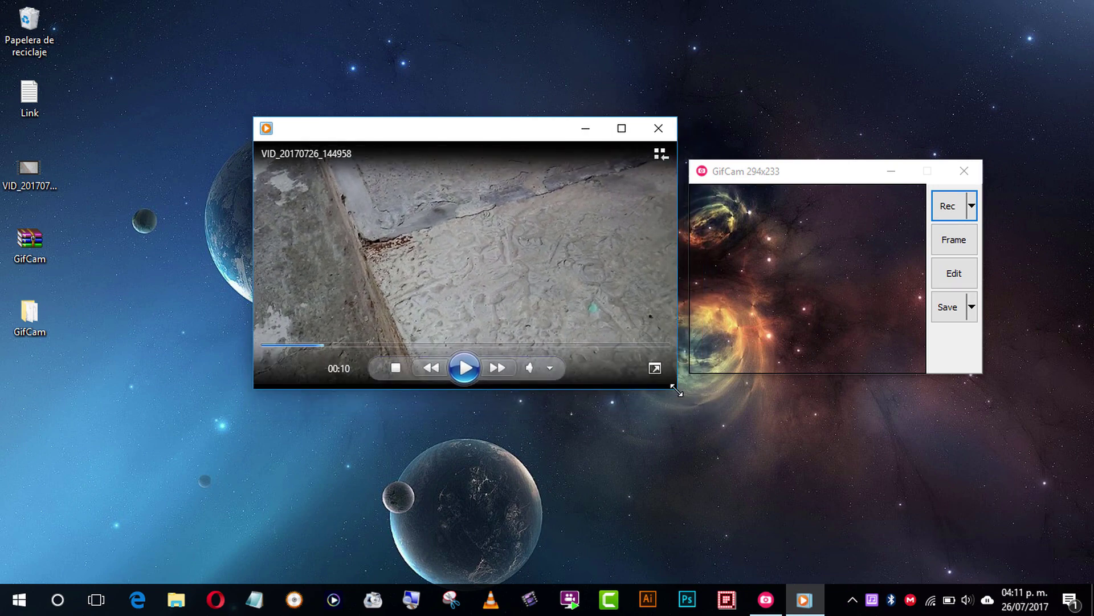
pyautogui.moveTo(761, 177); pyautogui.dragTo(409, 157)
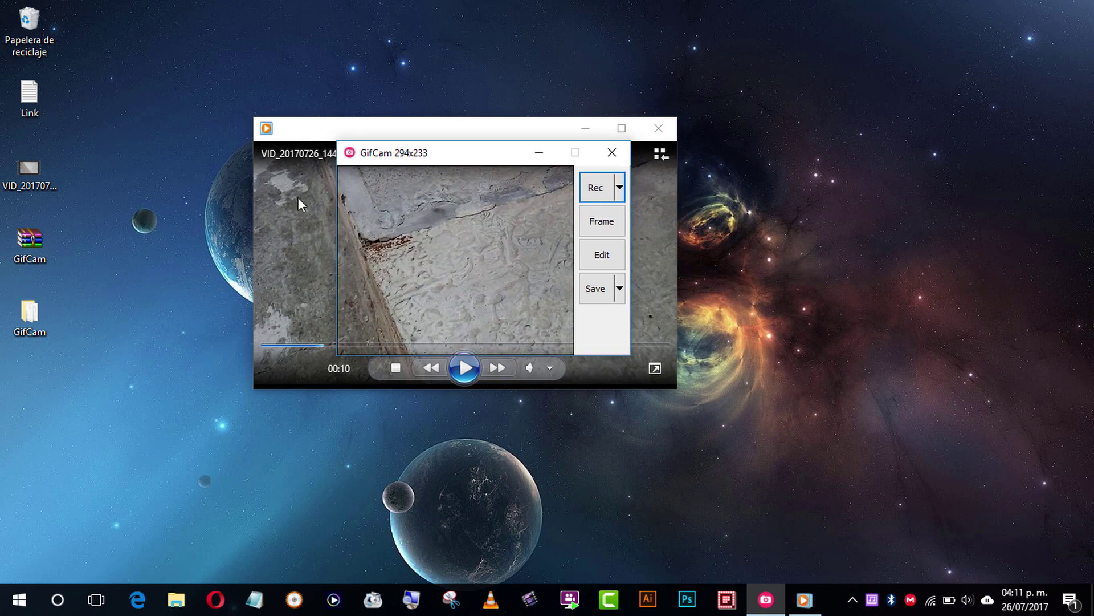
pyautogui.click(464, 378)
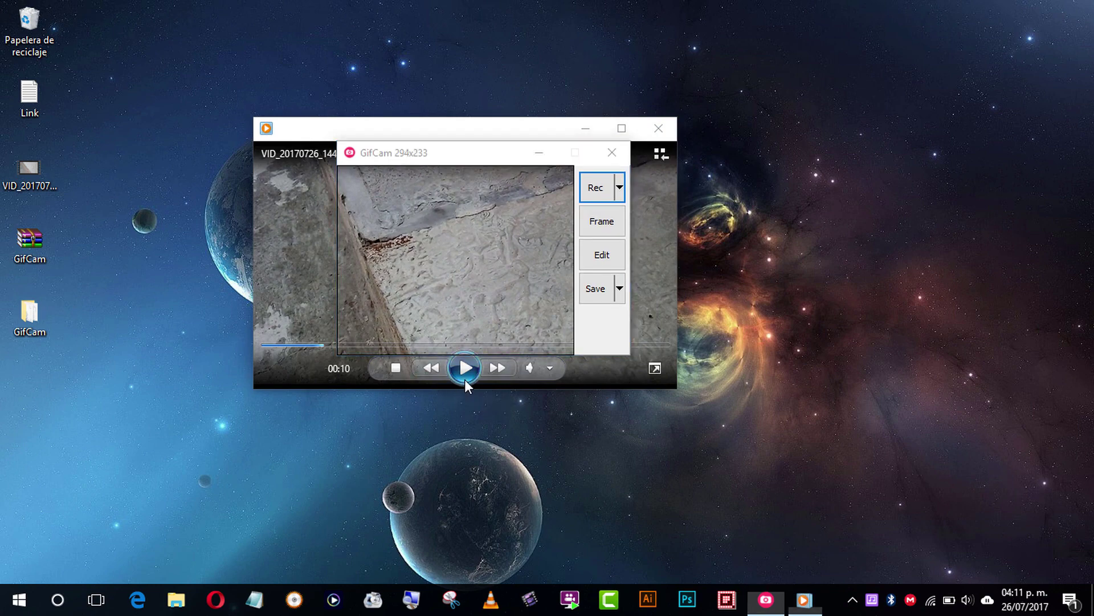
# Step: Record the playing clip in GifCam until 63 frames are captured, then close the player
pyautogui.click(593, 193)
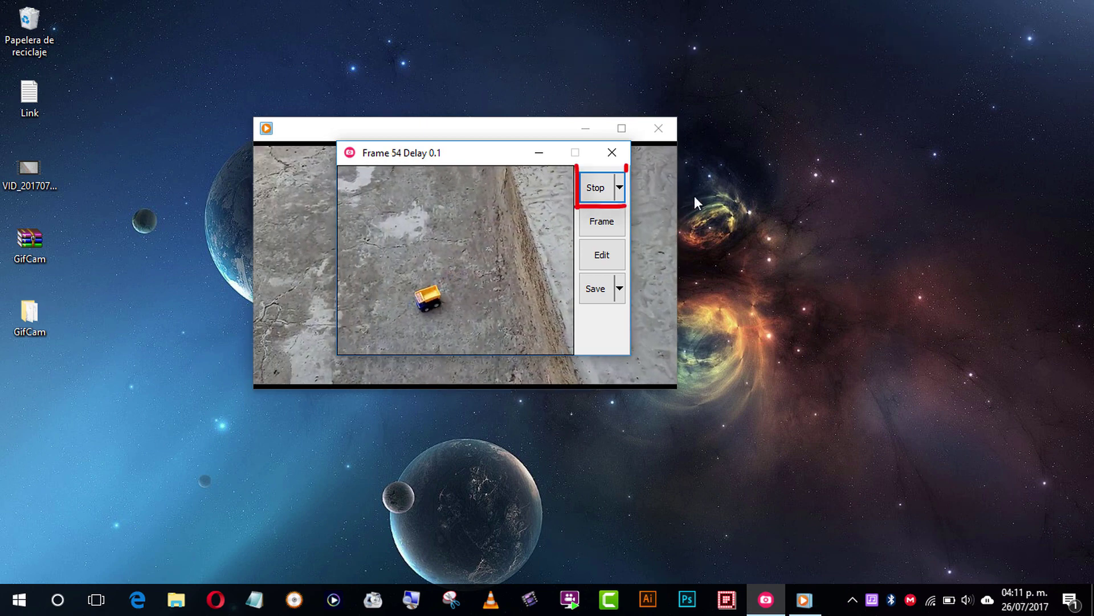
pyautogui.click(596, 192)
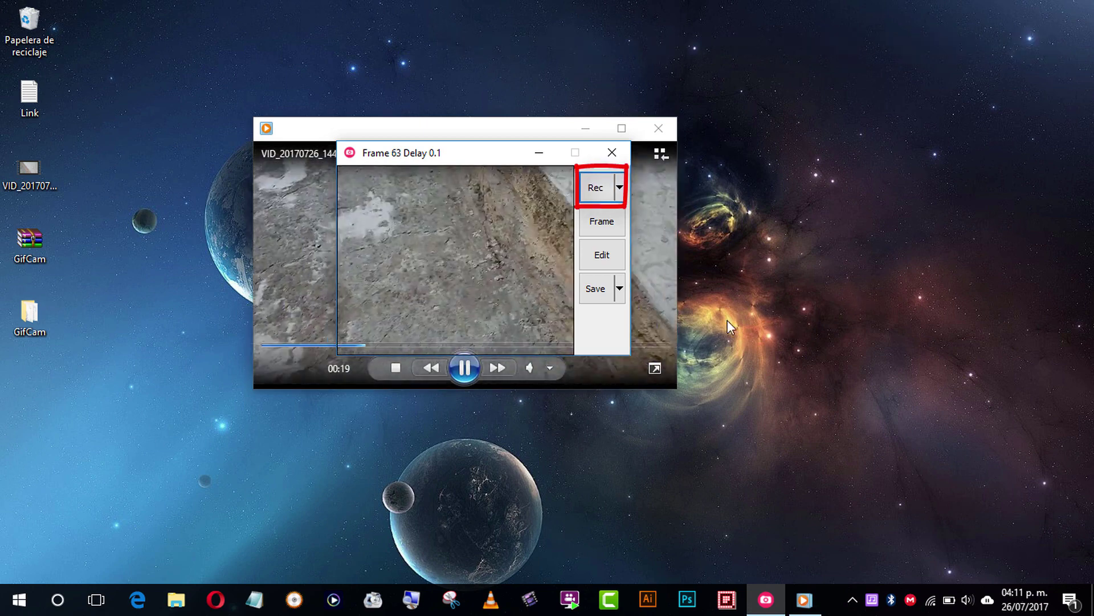
pyautogui.moveTo(659, 134); pyautogui.dragTo(710, 134)
pyautogui.click(658, 128)
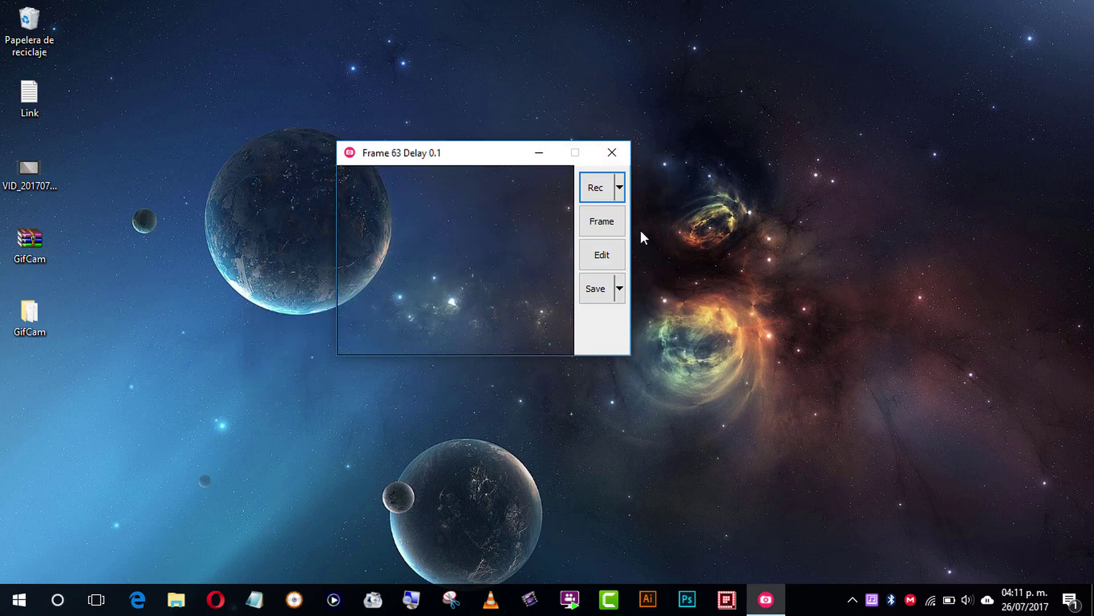
# Step: Save the 63-frame recording to Escritorio under the file name GIF
pyautogui.moveTo(441, 153); pyautogui.dragTo(484, 175)
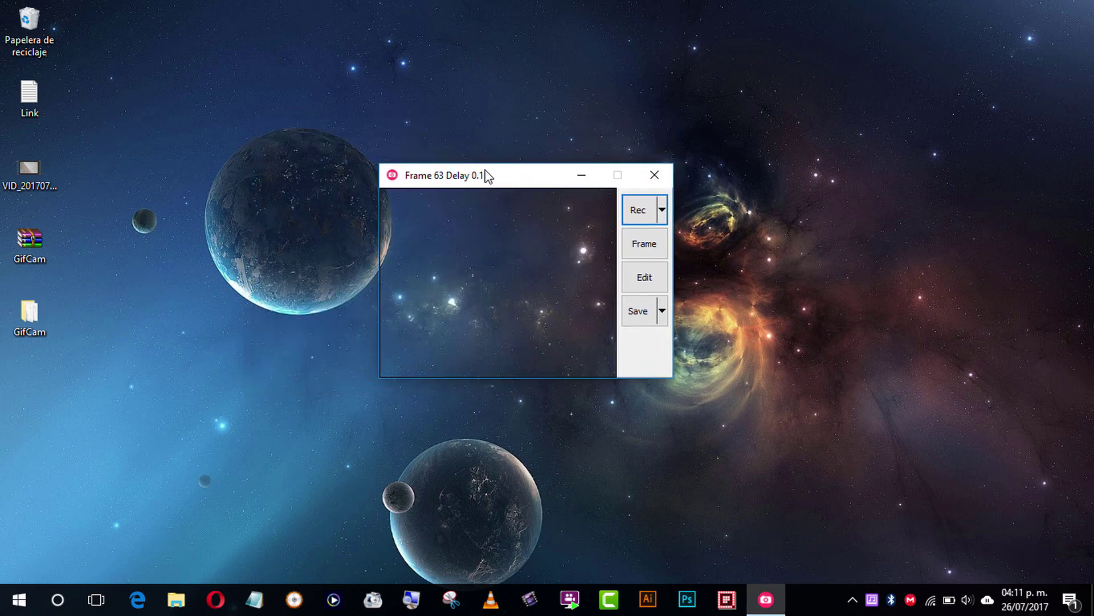
pyautogui.click(637, 315)
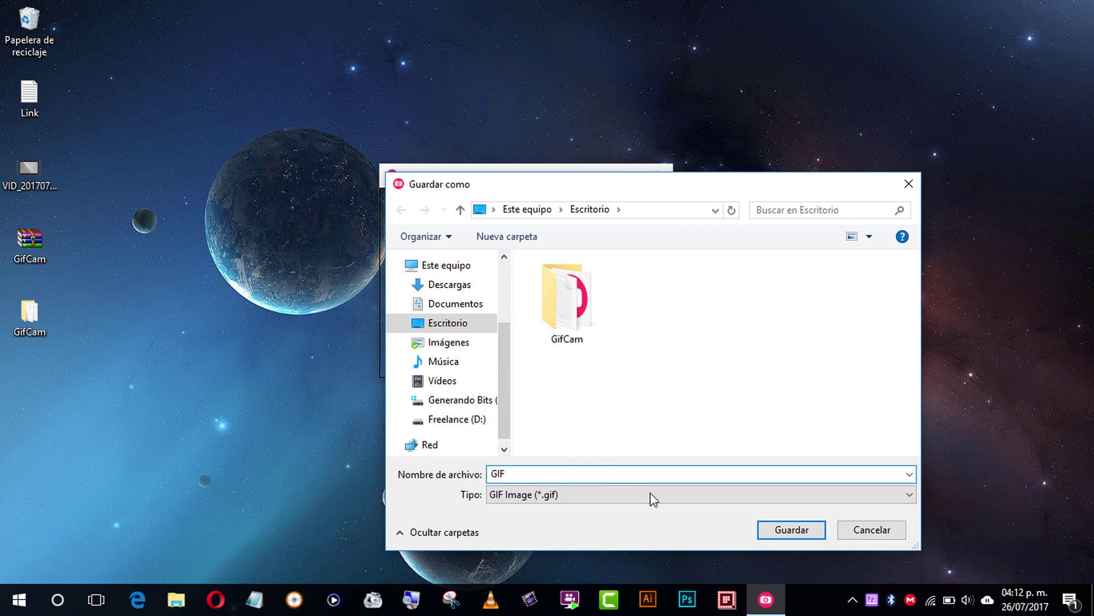
pyautogui.click(789, 531)
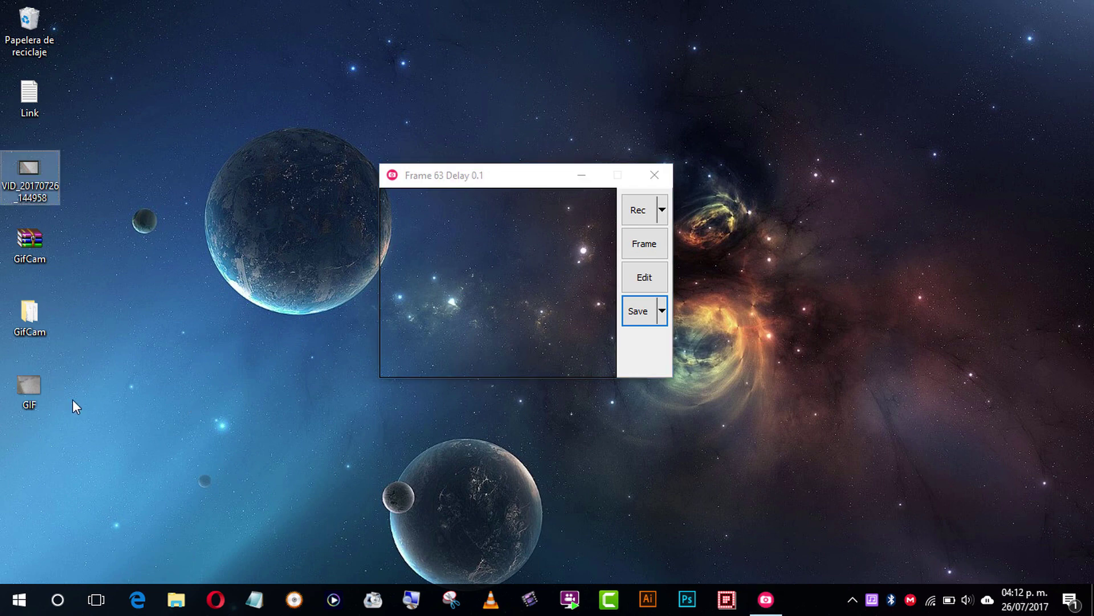
# Step: Close GifCam, play GIF.gif from the desktop in Photos, then close the preview
pyautogui.click(47, 391)
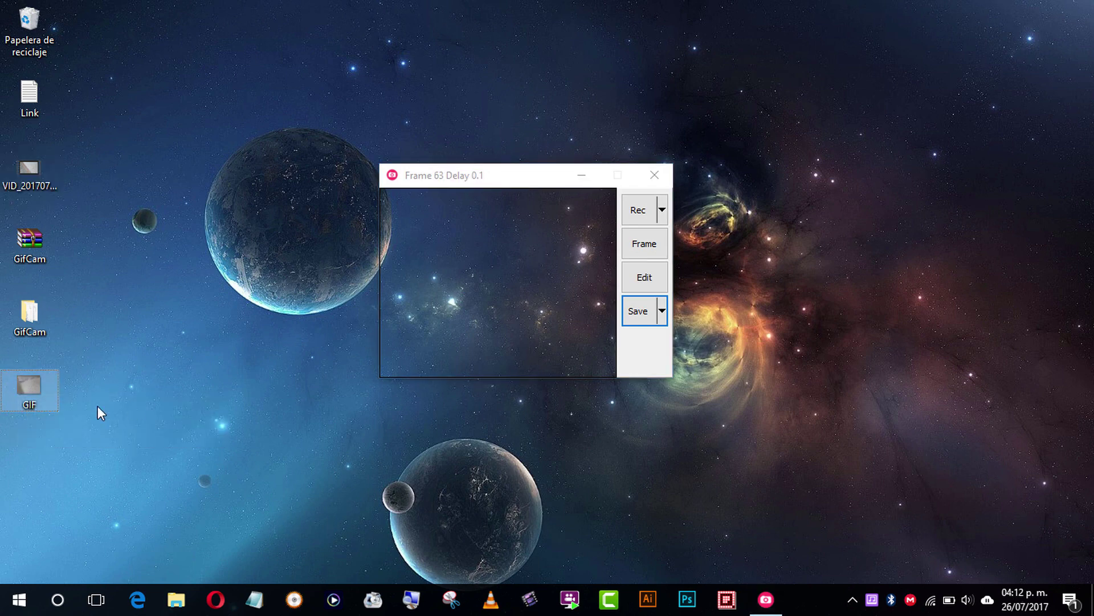
pyautogui.click(654, 175)
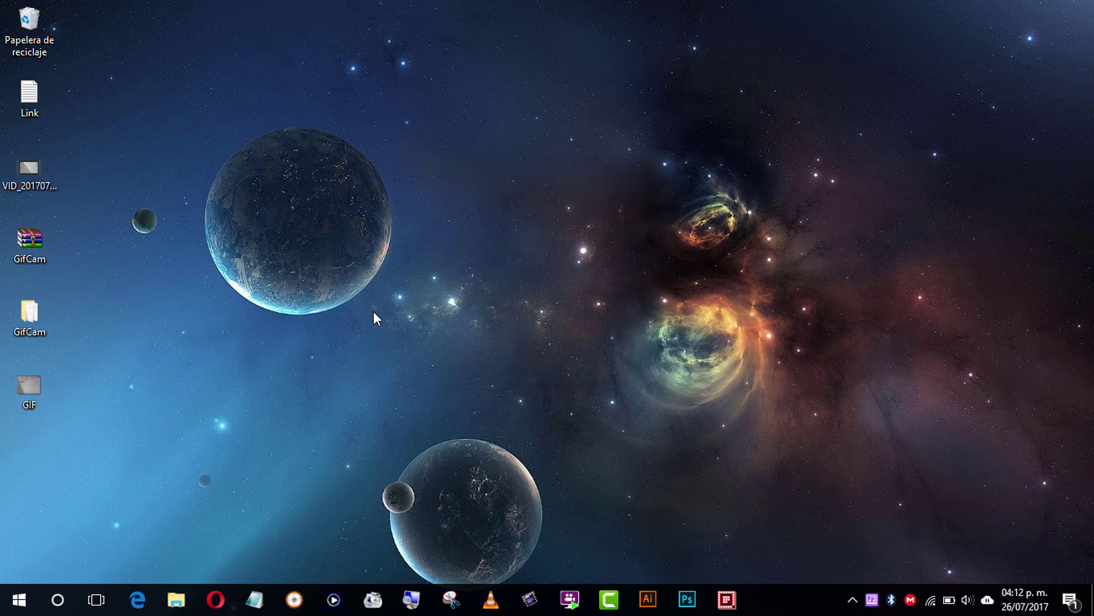
pyautogui.doubleClick(38, 388)
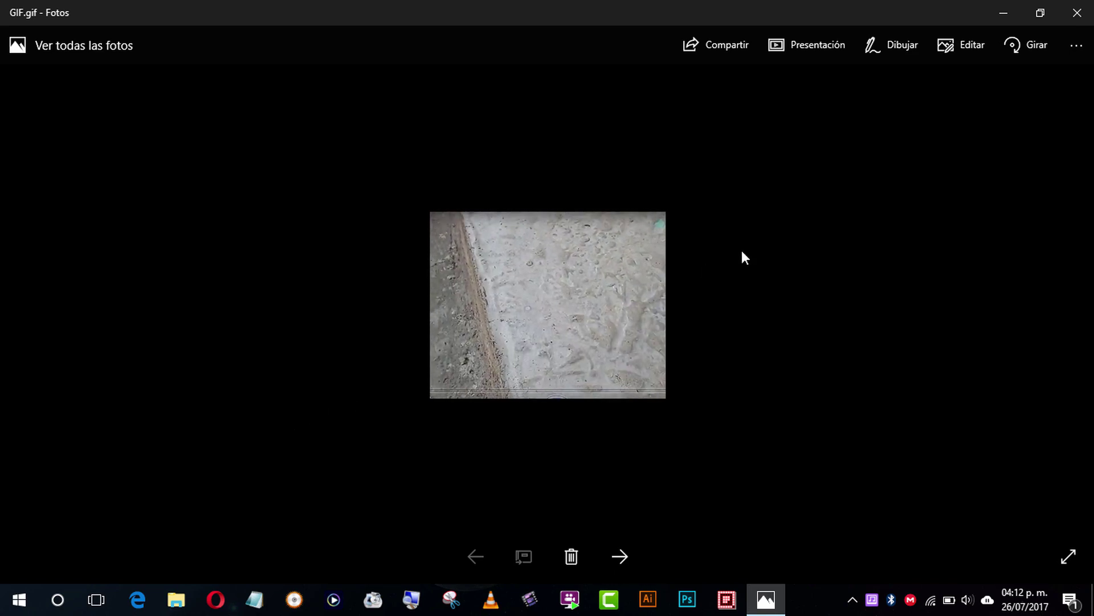
pyautogui.click(1078, 10)
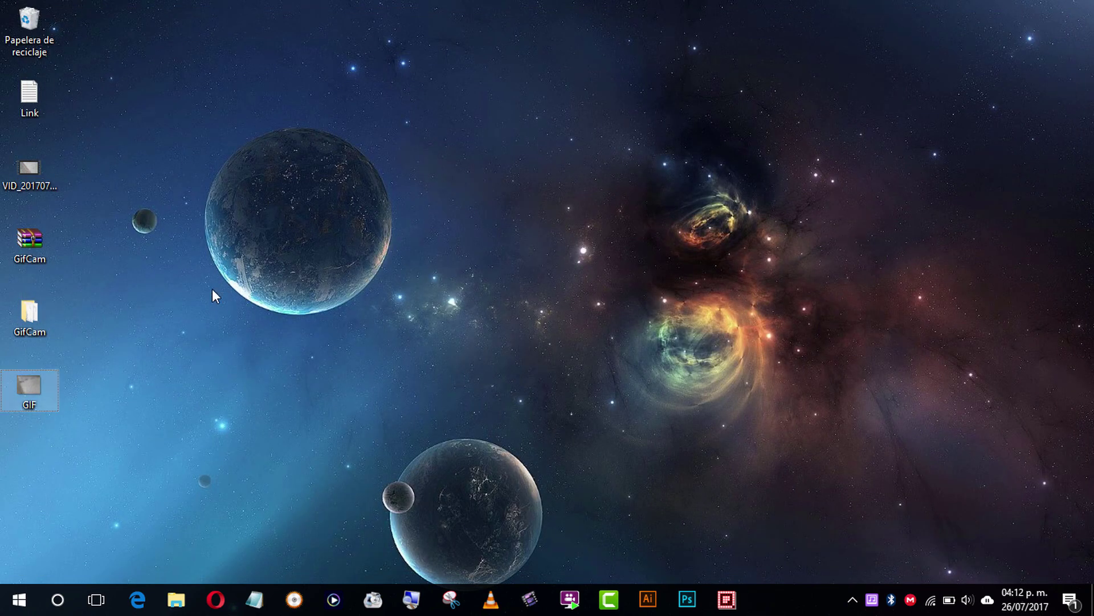
# Step: Relaunch GifCam.exe from the GifCam folder, move its window up-left, minimize the folder, then close GifCam
pyautogui.doubleClick(39, 319)
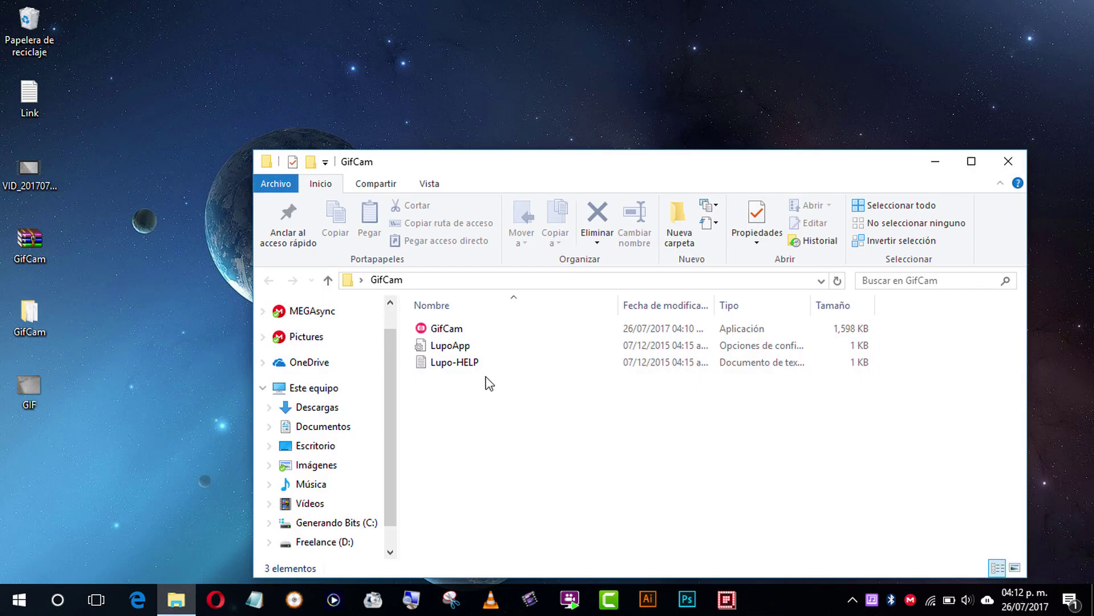
pyautogui.doubleClick(463, 328)
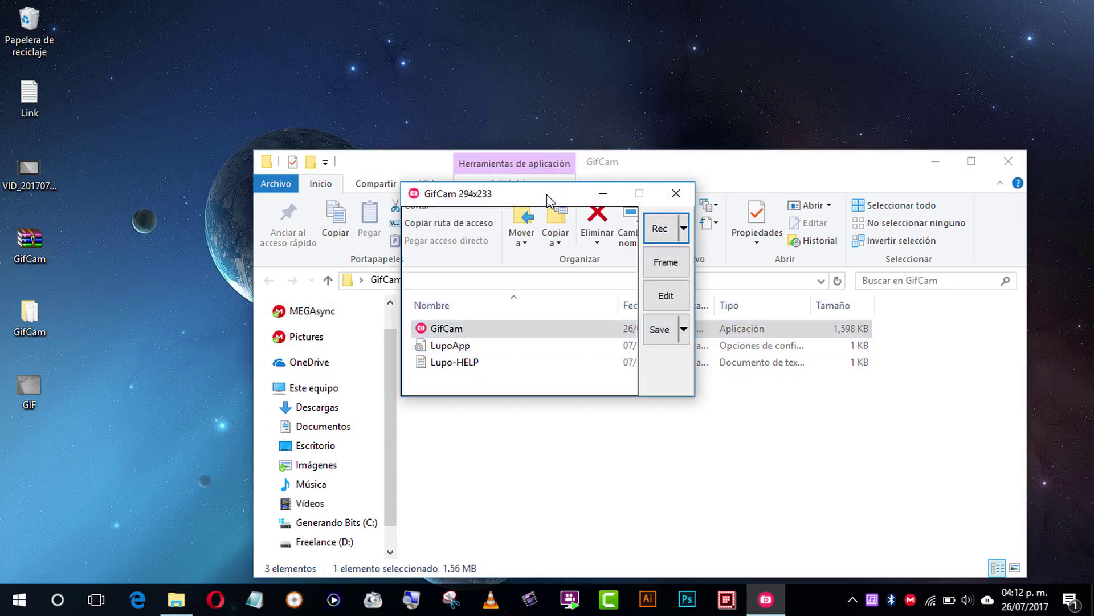
pyautogui.moveTo(547, 200); pyautogui.dragTo(254, 87)
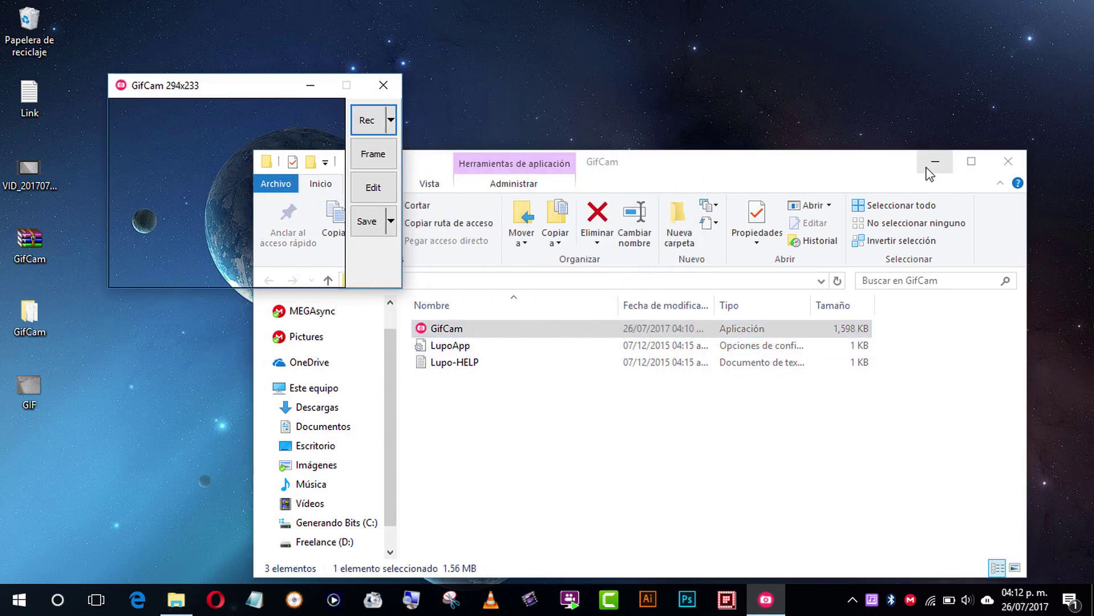
pyautogui.click(935, 163)
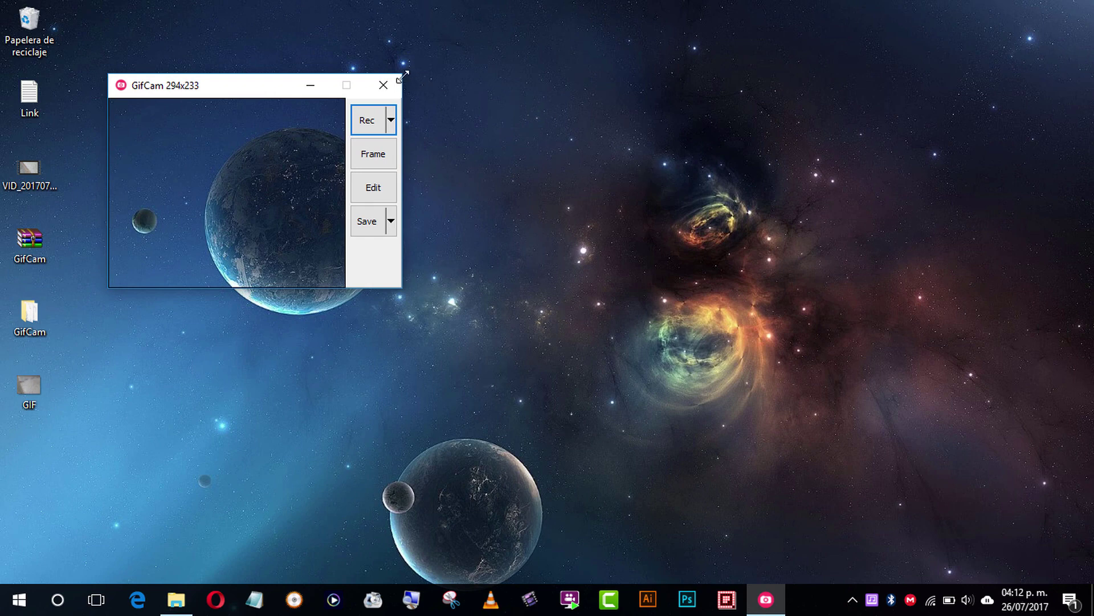
pyautogui.click(383, 85)
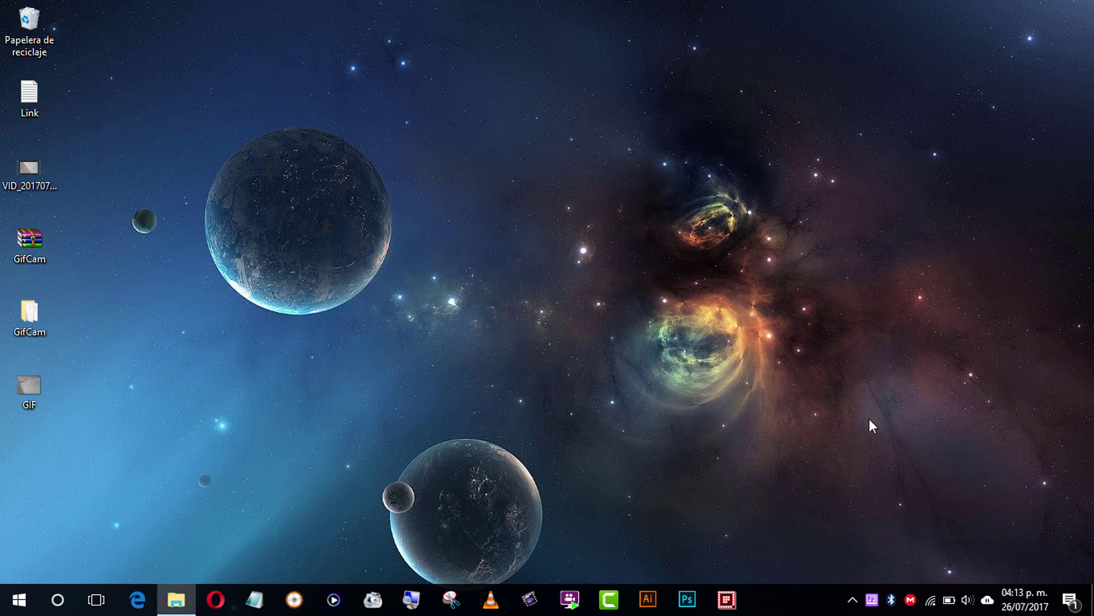